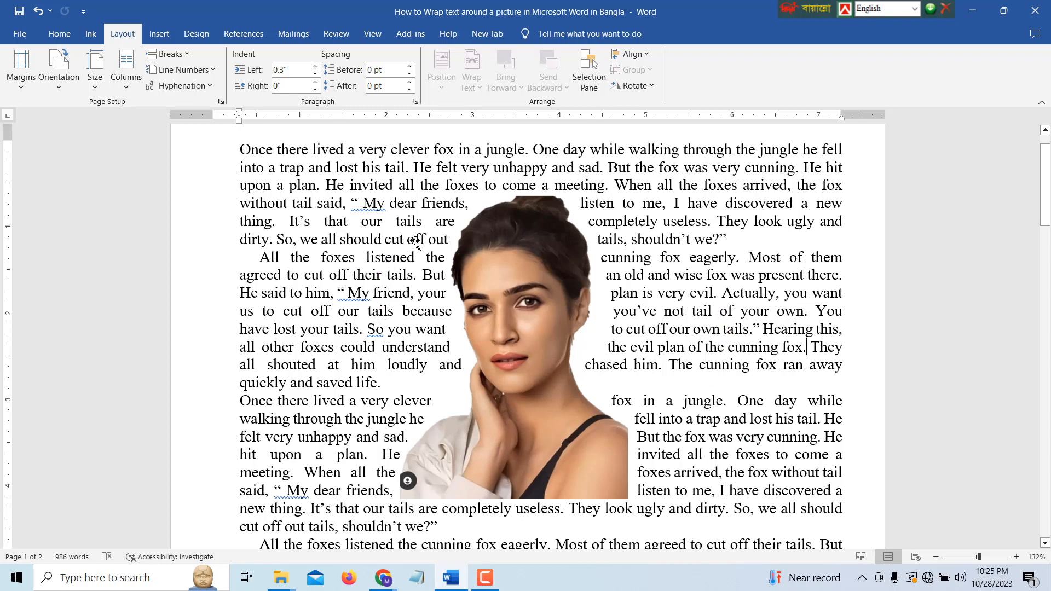
- Move the picture around within the fox story text, placing it near the middle of the page
{"action": "left_click_drag", "start_coordinate": [514, 324], "coordinate": [569, 305]}
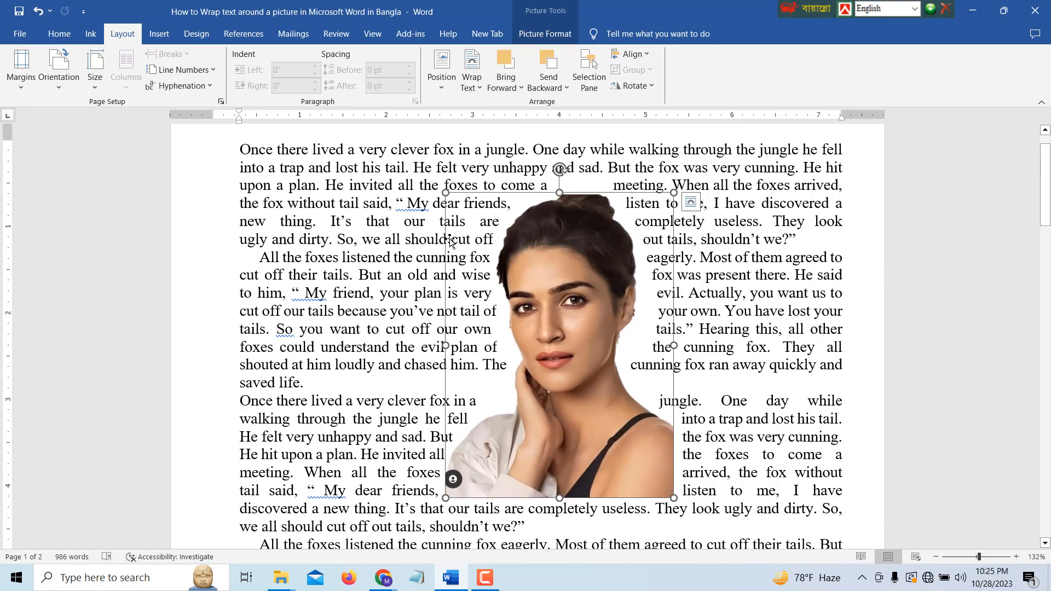
{"action": "left_click_drag", "start_coordinate": [557, 333], "coordinate": [533, 358]}
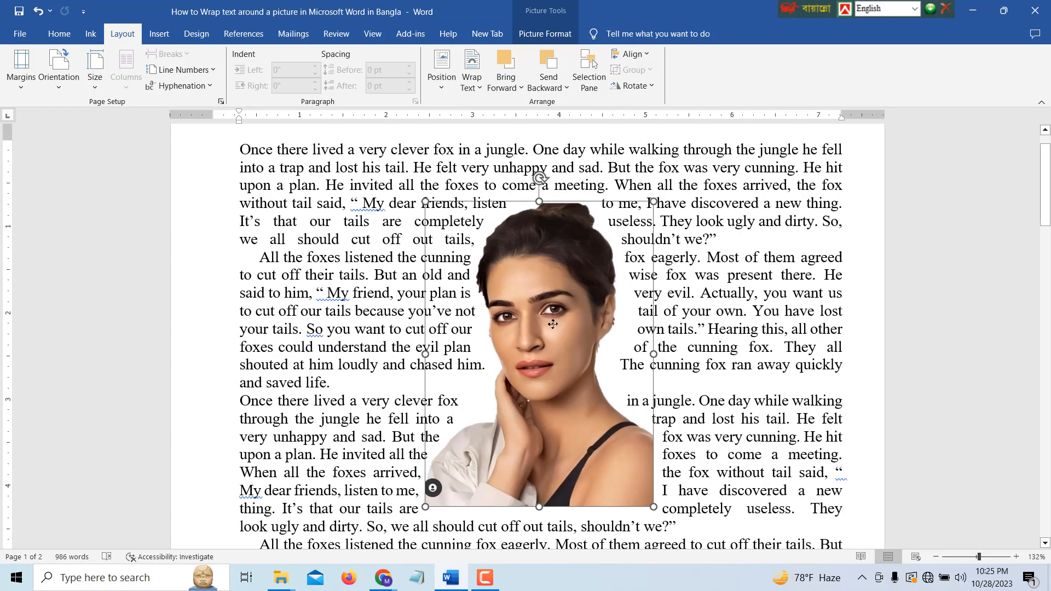
{"action": "scroll", "coordinate": [767, 303], "scroll_direction": "down", "scroll_amount": 2}
{"action": "scroll", "coordinate": [767, 302], "scroll_direction": "up", "scroll_amount": 2}
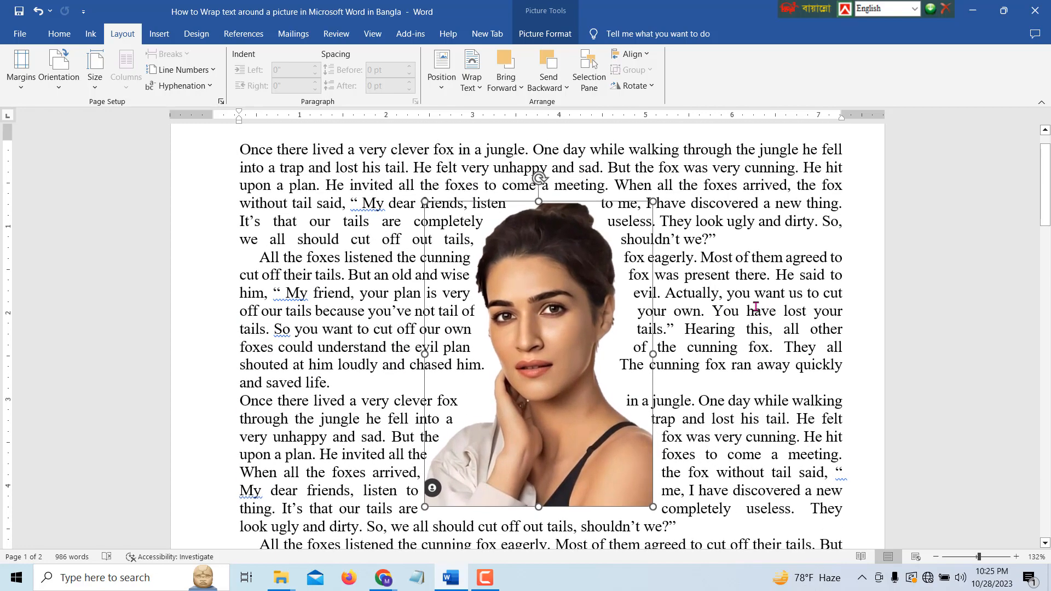
{"action": "left_click", "coordinate": [755, 308]}
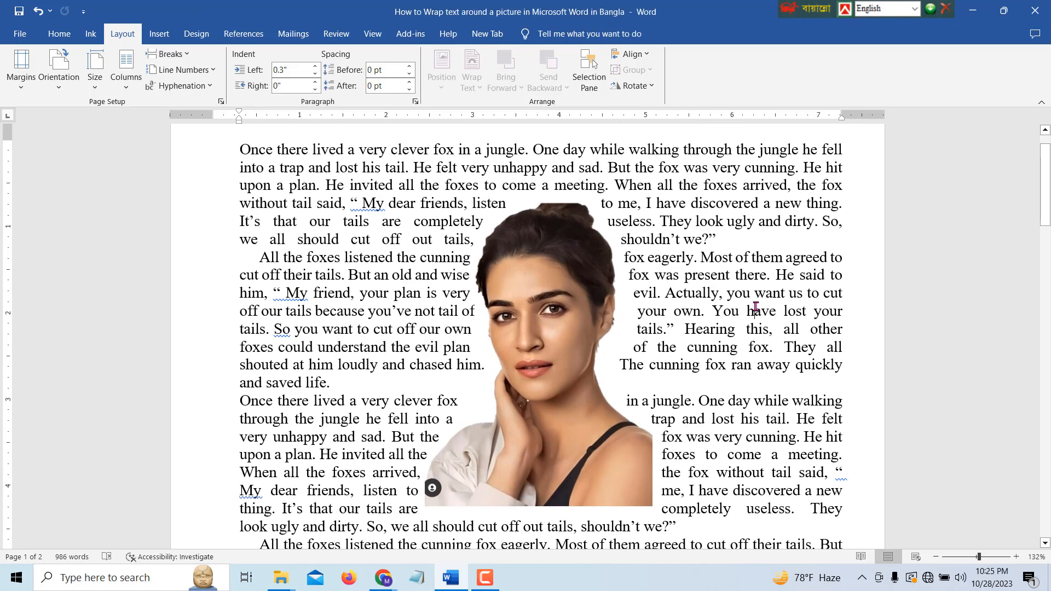
- Delete the woman's picture from the fox story text
{"action": "left_click", "coordinate": [542, 337]}
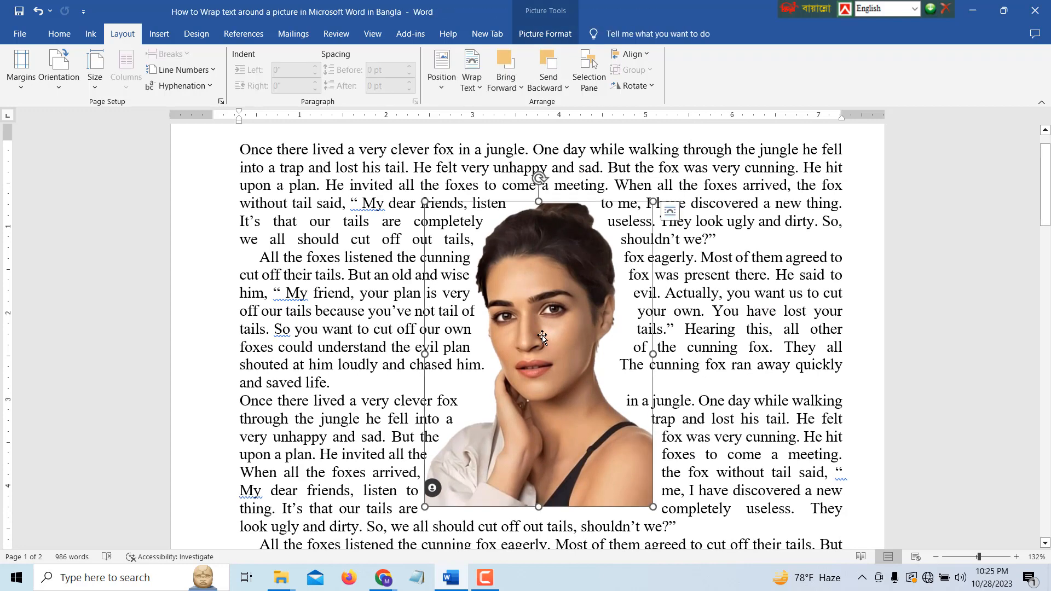
{"action": "key", "text": "Delete"}
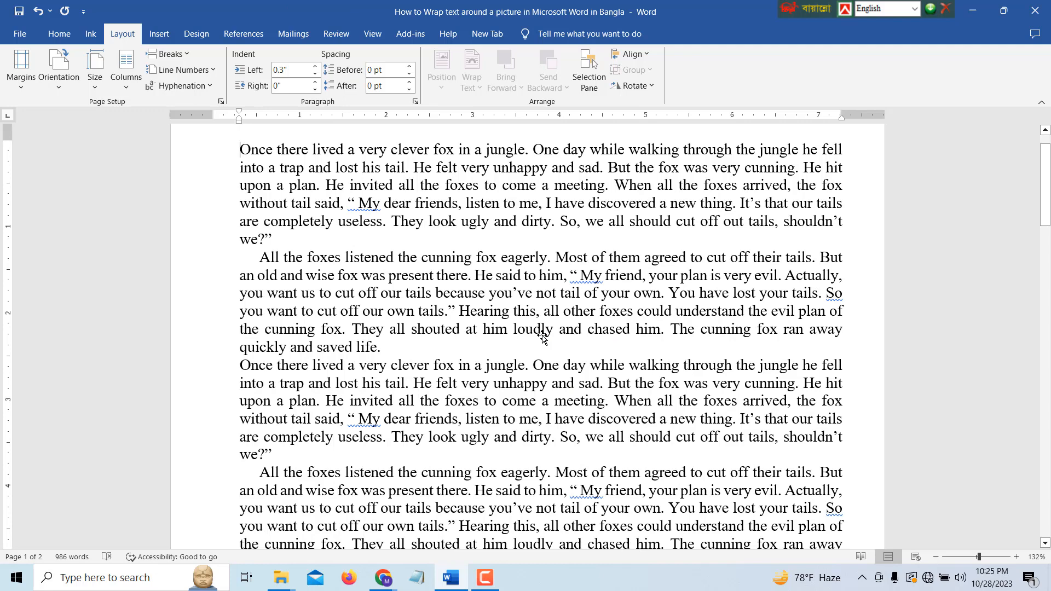
{"action": "scroll", "coordinate": [542, 334], "scroll_direction": "up", "scroll_amount": 1}
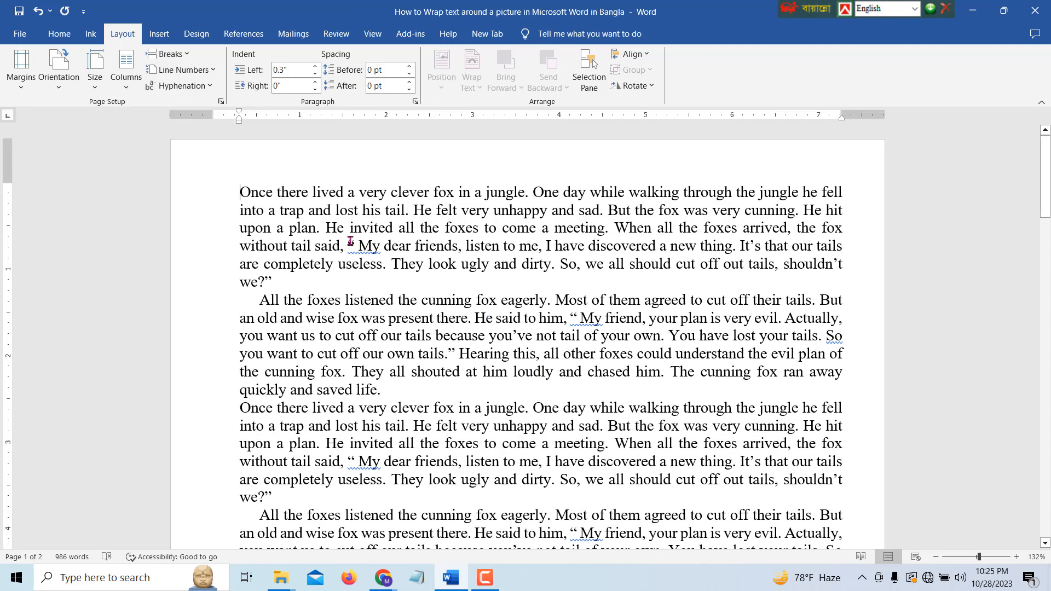
- Insert the picture "r" from the "pic for wrap text" folder on this device at the start of the text
{"action": "left_click", "coordinate": [159, 36]}
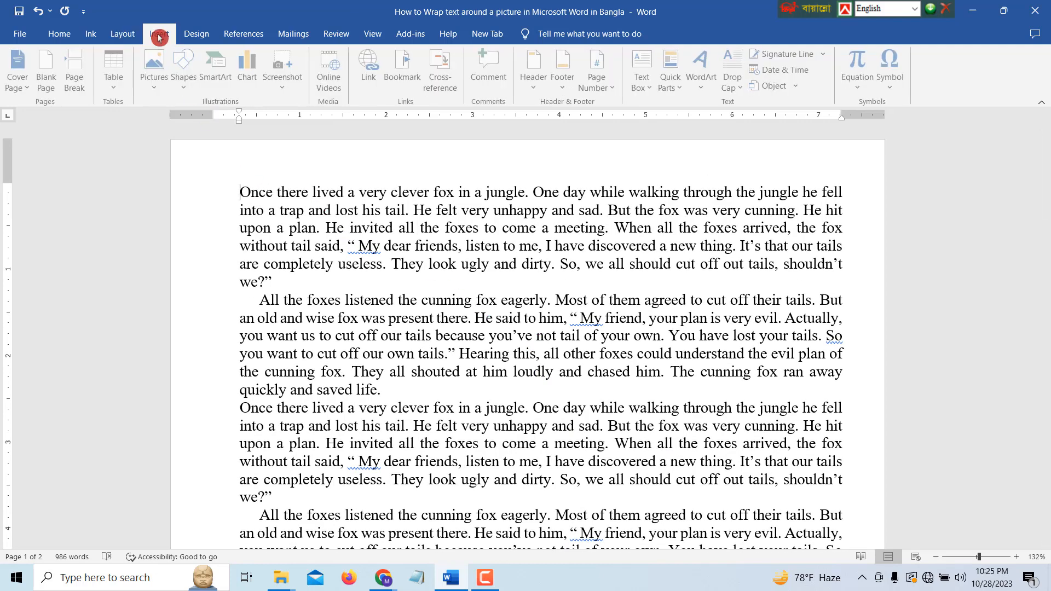
{"action": "left_click", "coordinate": [157, 91]}
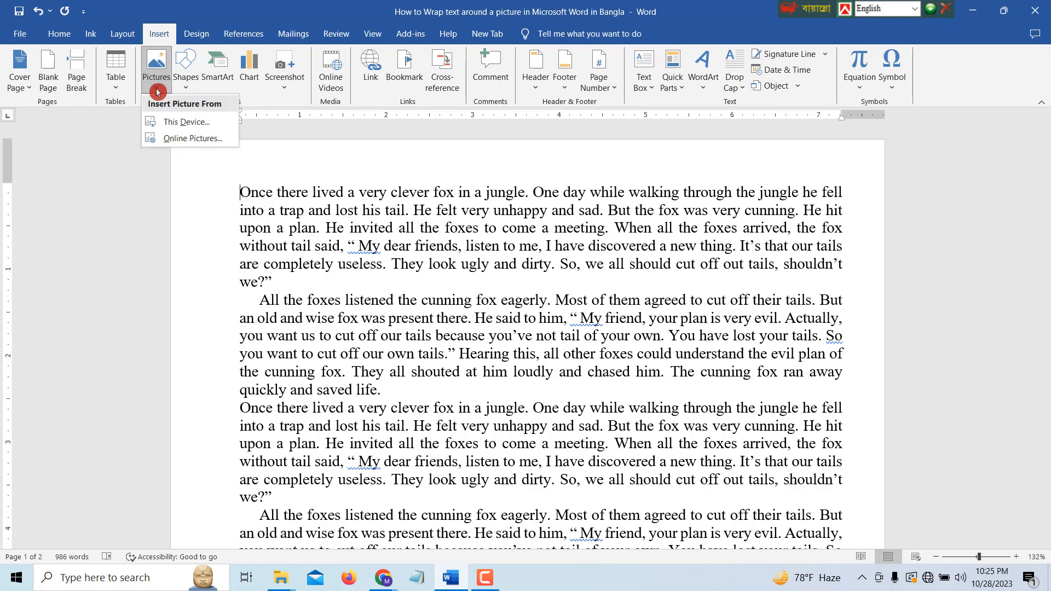
{"action": "left_click", "coordinate": [184, 123]}
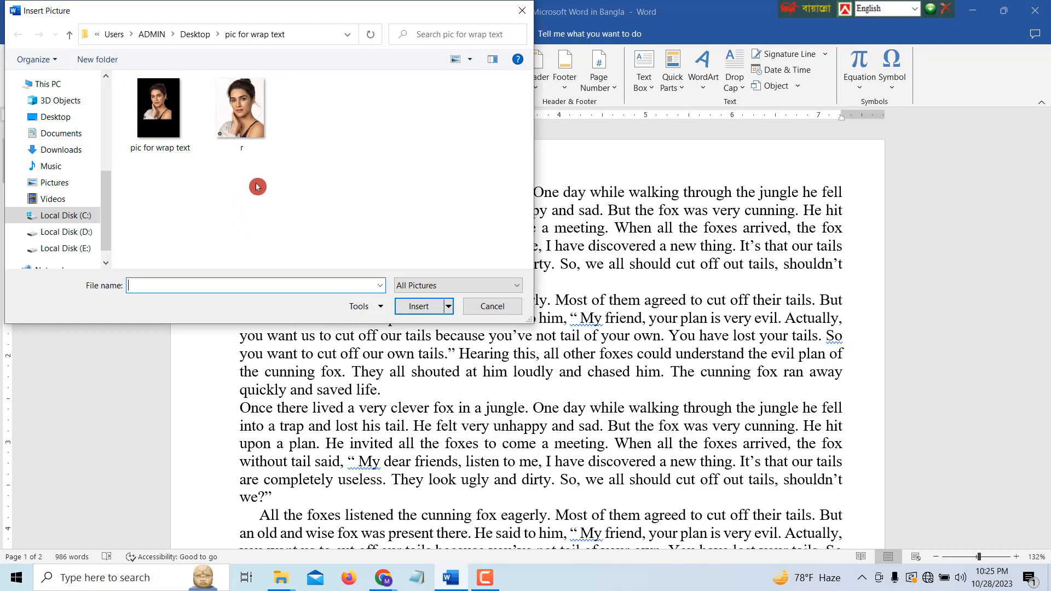
{"action": "left_click", "coordinate": [240, 110]}
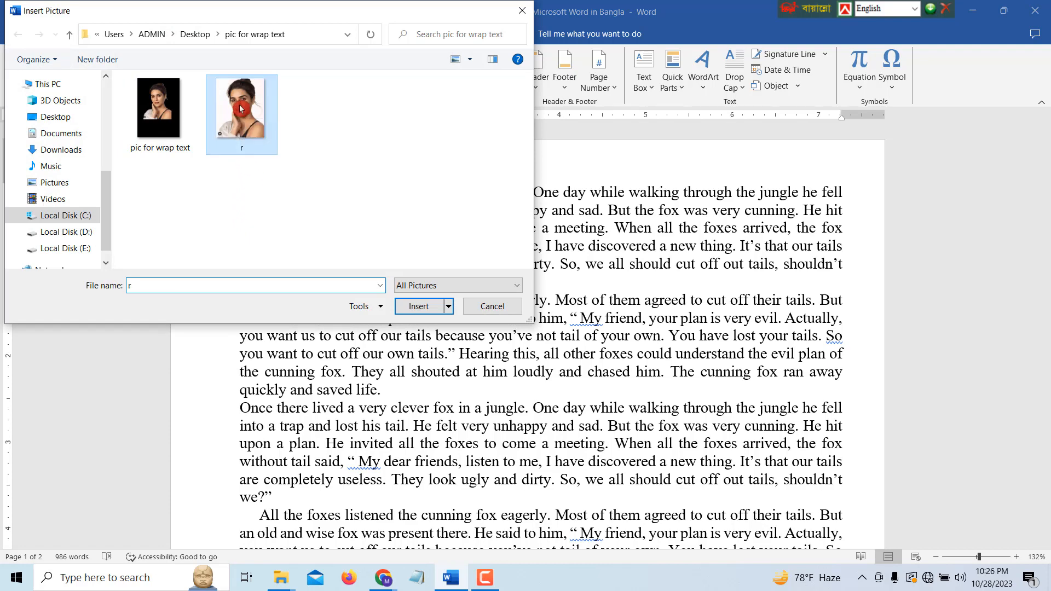
{"action": "left_click", "coordinate": [417, 305]}
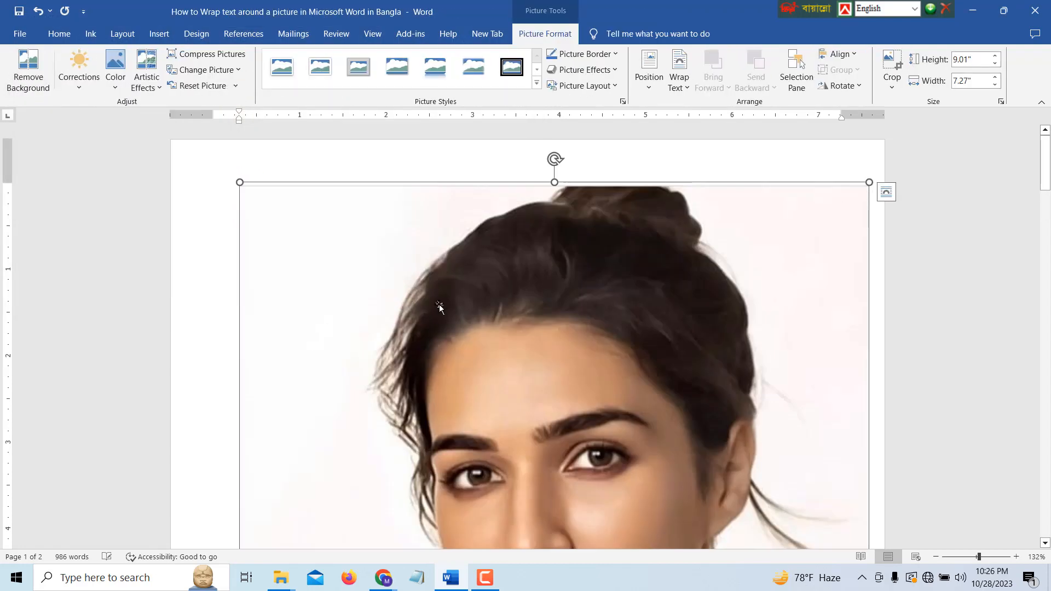
- Shrink the inserted picture proportionally to about 3.82" high and 3.09" wide
{"action": "scroll", "coordinate": [435, 301], "scroll_direction": "down", "scroll_amount": 5}
{"action": "scroll", "coordinate": [436, 301], "scroll_direction": "down", "scroll_amount": 5}
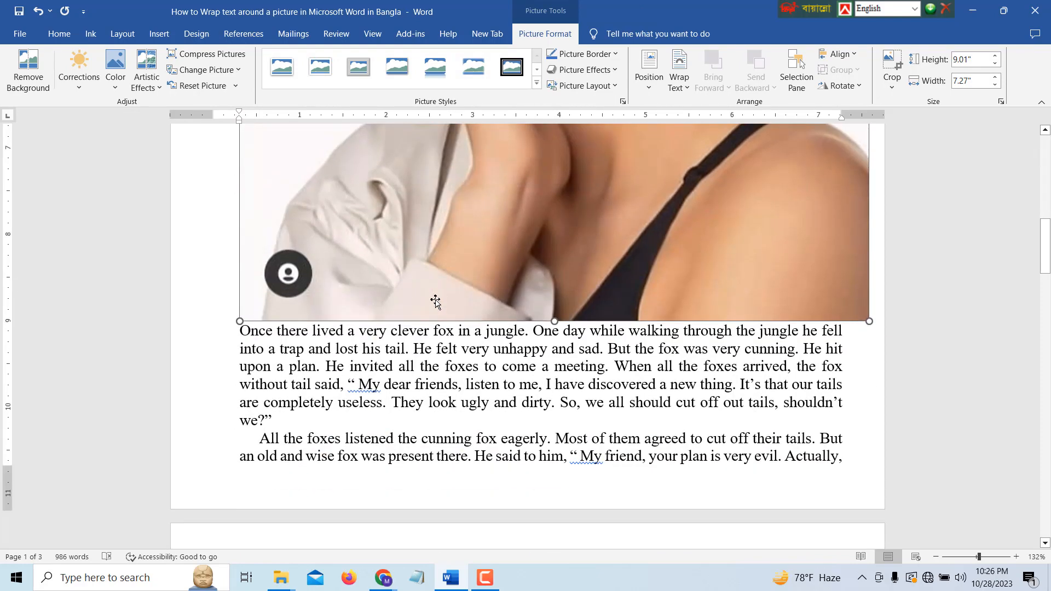
{"action": "scroll", "coordinate": [434, 301], "scroll_direction": "up", "scroll_amount": 12}
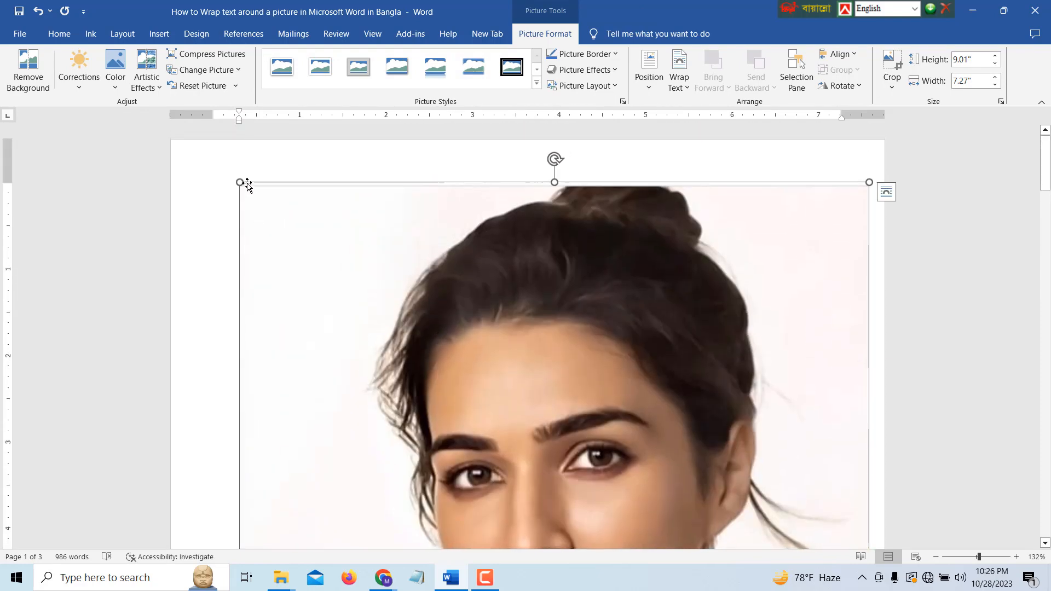
{"action": "left_click_drag", "start_coordinate": [241, 183], "coordinate": [483, 403]}
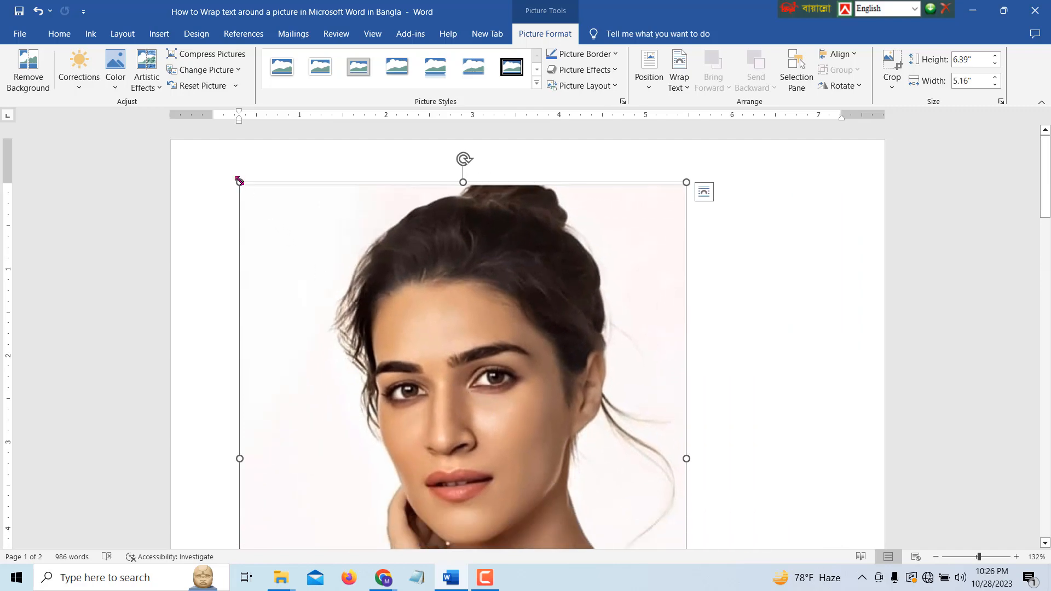
{"action": "left_click_drag", "start_coordinate": [239, 182], "coordinate": [533, 395]}
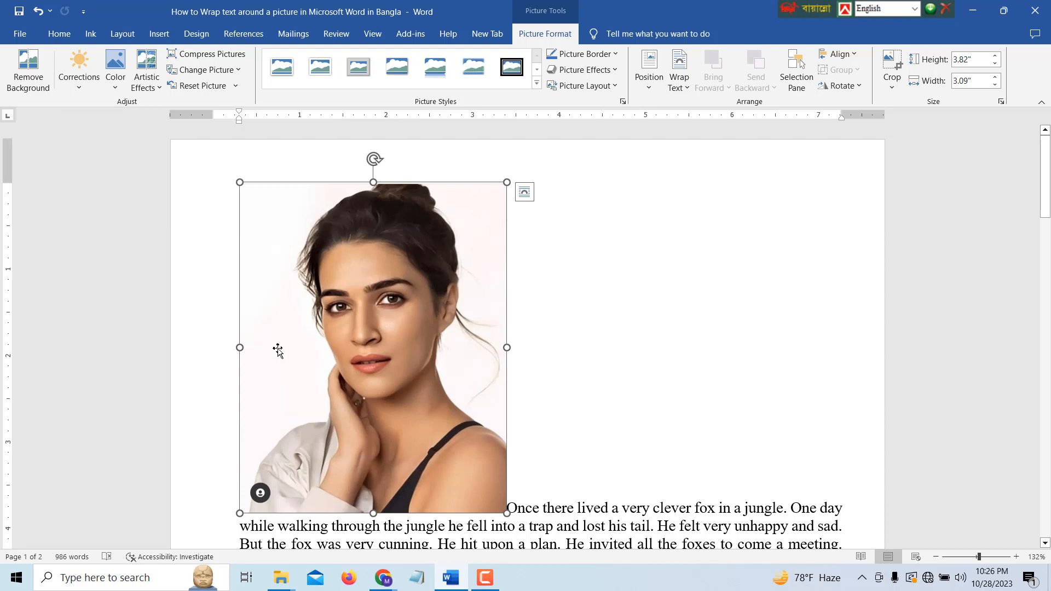
{"action": "left_click", "coordinate": [578, 312]}
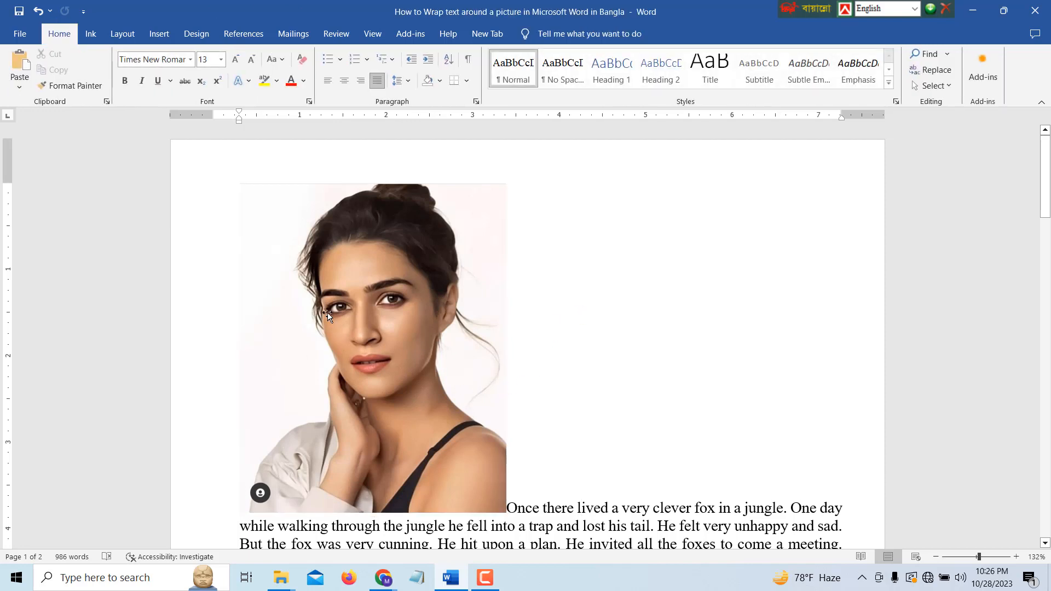
- Start removing the picture's background and extend the selection frame to the top, bottom and right edges and nearly to the left edge
{"action": "left_click", "coordinate": [289, 278]}
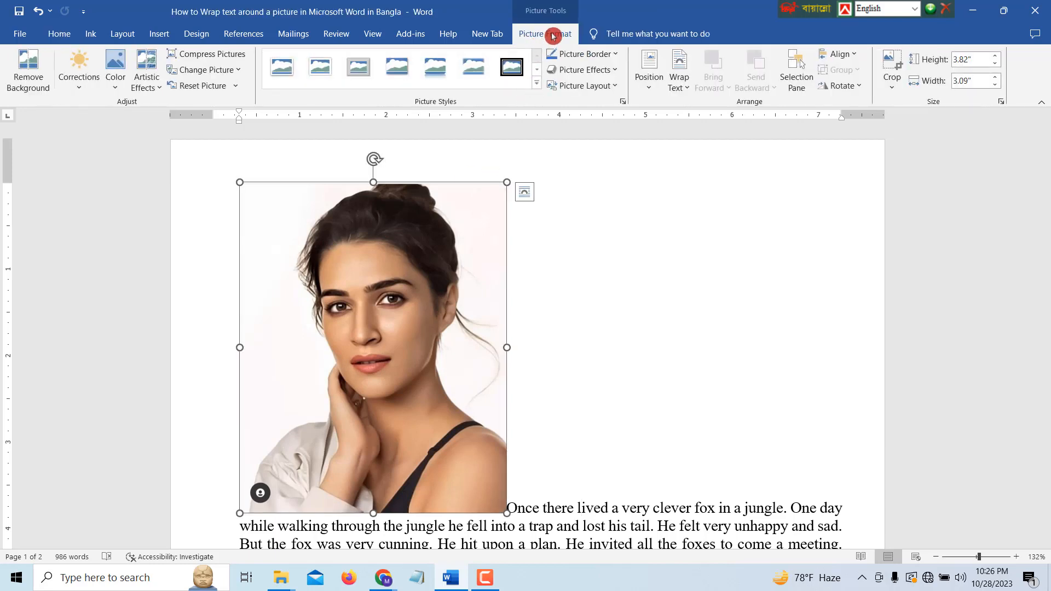
{"action": "left_click", "coordinate": [28, 72]}
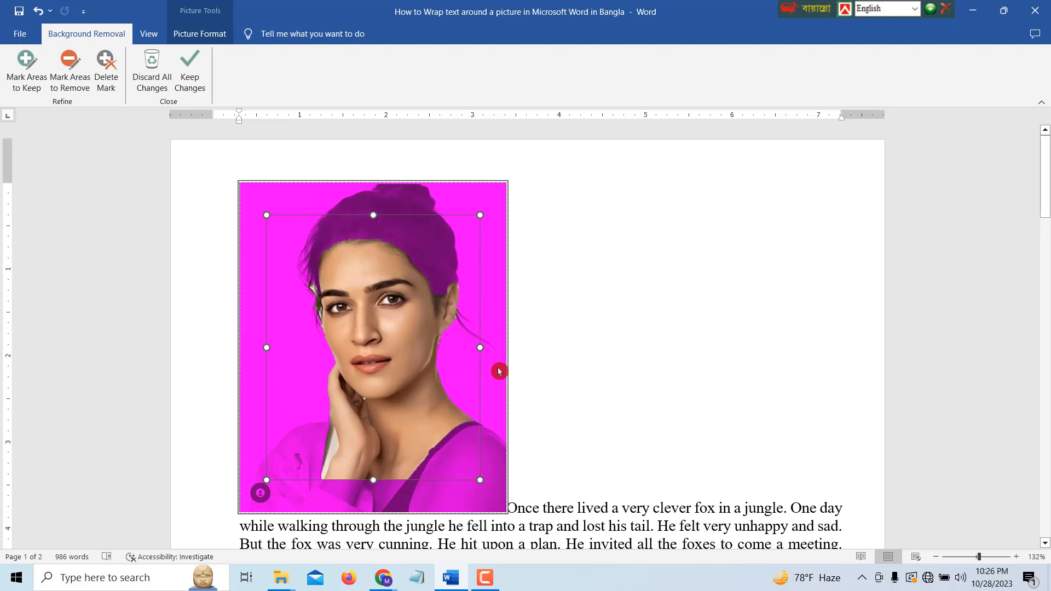
{"action": "scroll", "coordinate": [498, 371], "scroll_direction": "down", "scroll_amount": 1}
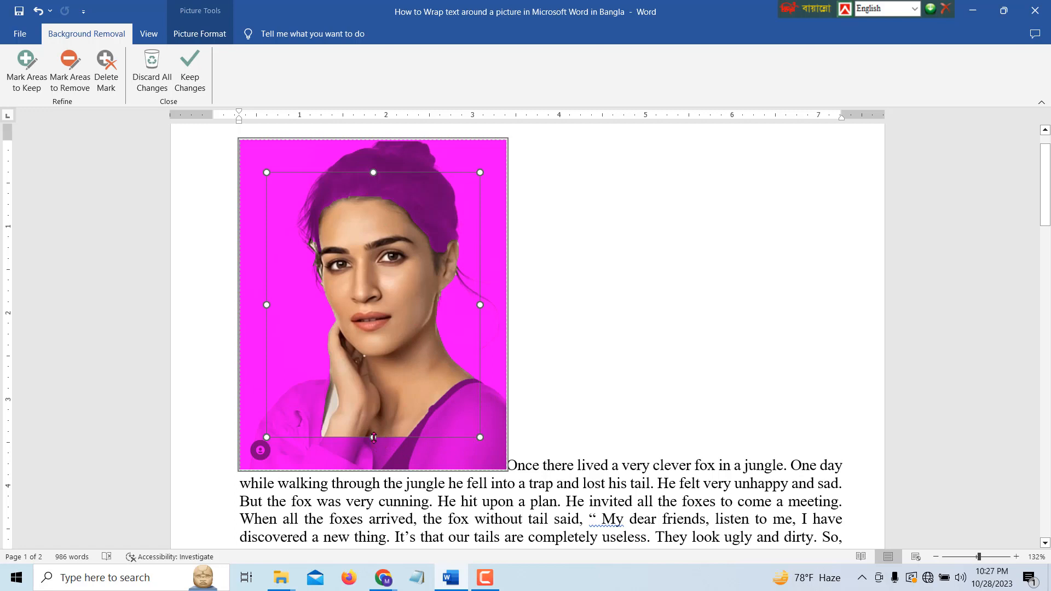
{"action": "left_click_drag", "start_coordinate": [373, 438], "coordinate": [373, 471]}
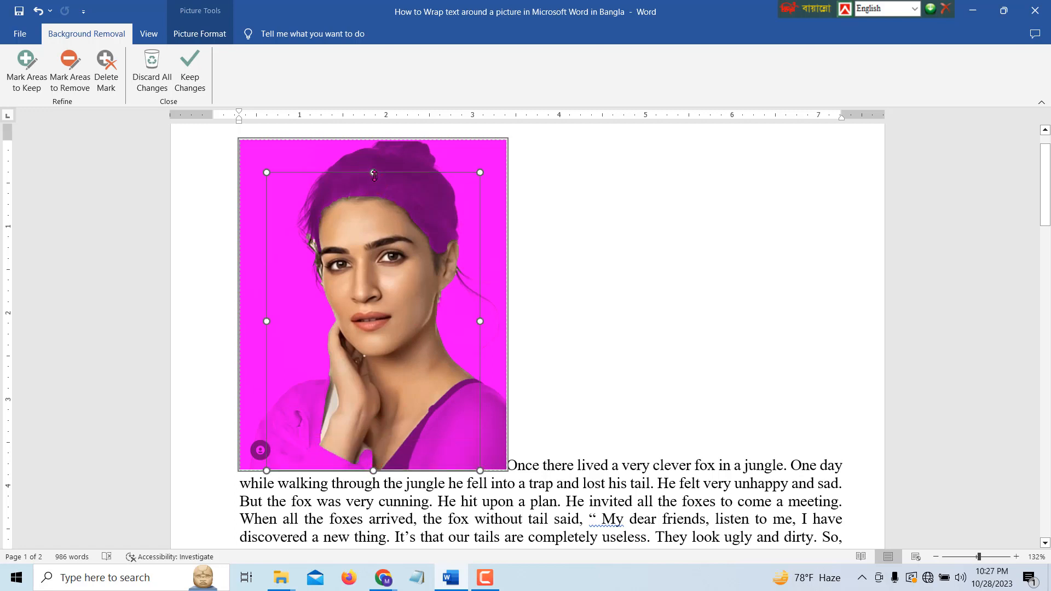
{"action": "left_click_drag", "start_coordinate": [373, 173], "coordinate": [374, 140]}
{"action": "left_click_drag", "start_coordinate": [480, 305], "coordinate": [507, 304]}
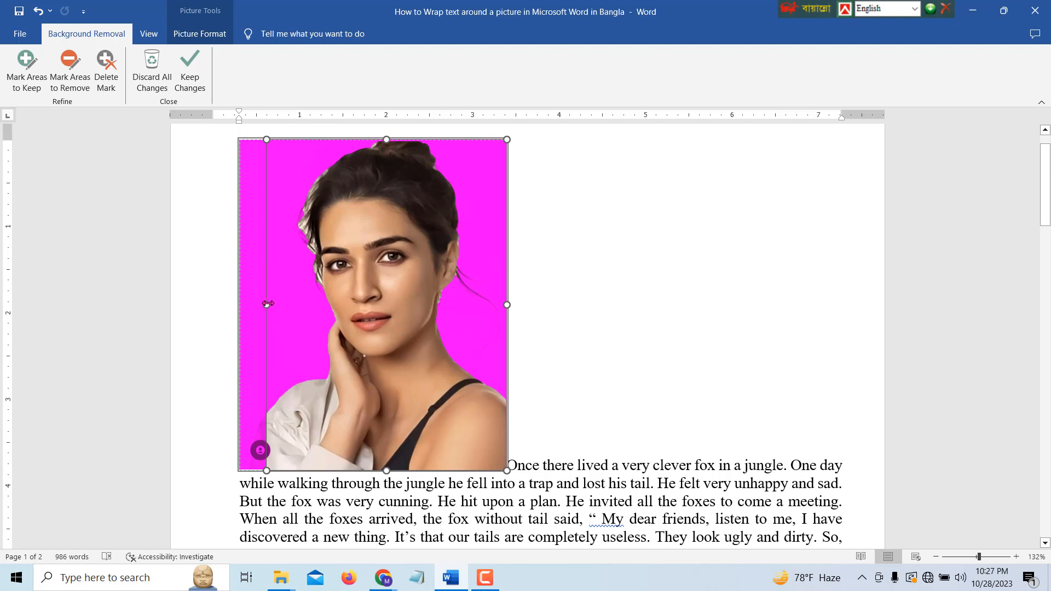
{"action": "mouse_move", "coordinate": [267, 303]}
{"action": "left_mouse_down"}
{"action": "mouse_move", "coordinate": [240, 305]}
{"action": "mouse_move", "coordinate": [250, 304]}
{"action": "left_mouse_up"}
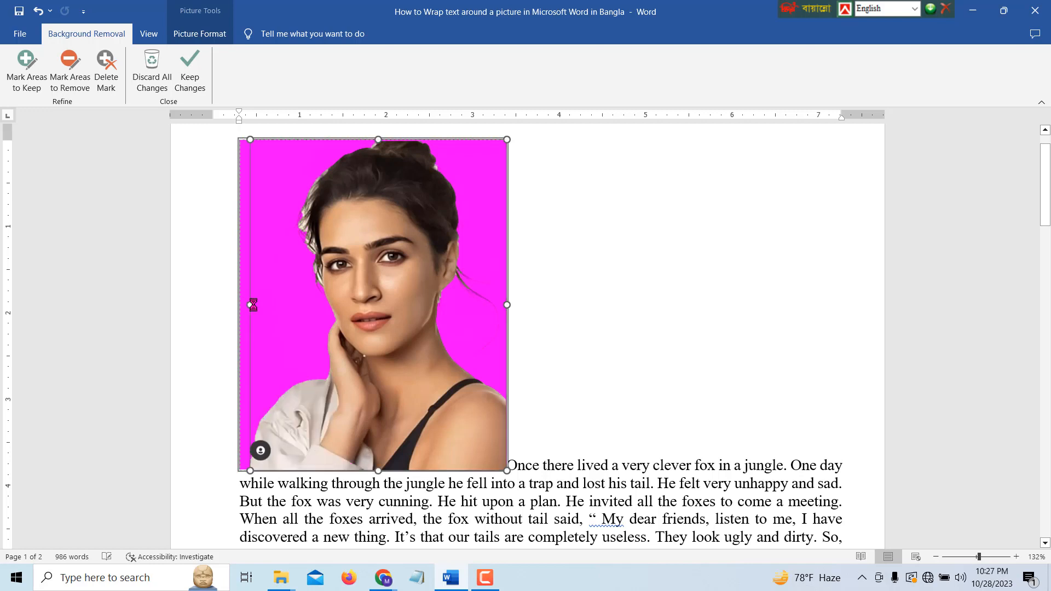
{"action": "left_click", "coordinate": [254, 343]}
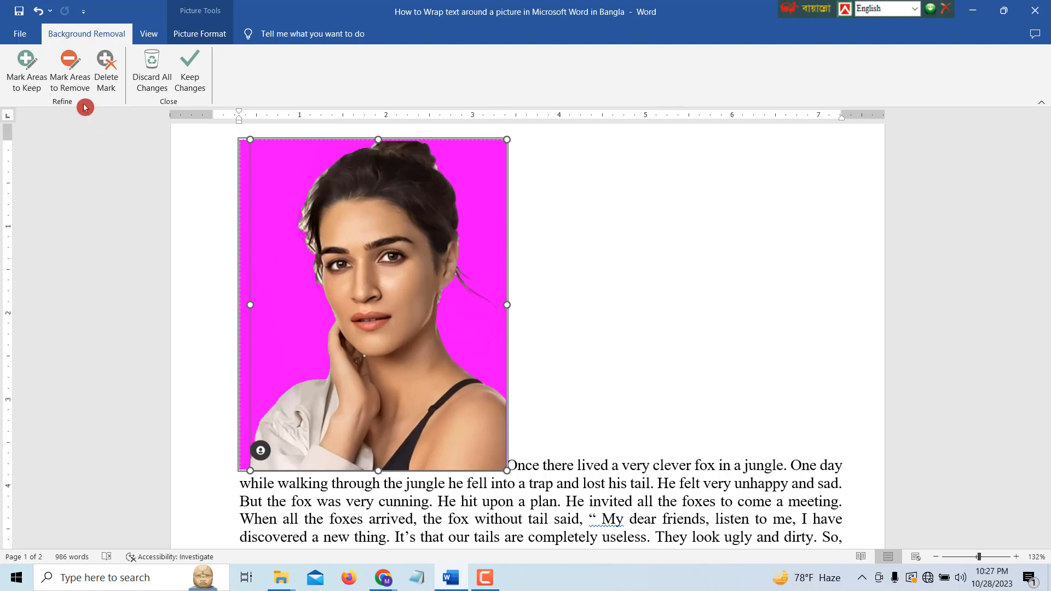
- Mark the leftover background spots around the hair and face for removal and keep the background removal changes
{"action": "left_click", "coordinate": [70, 67]}
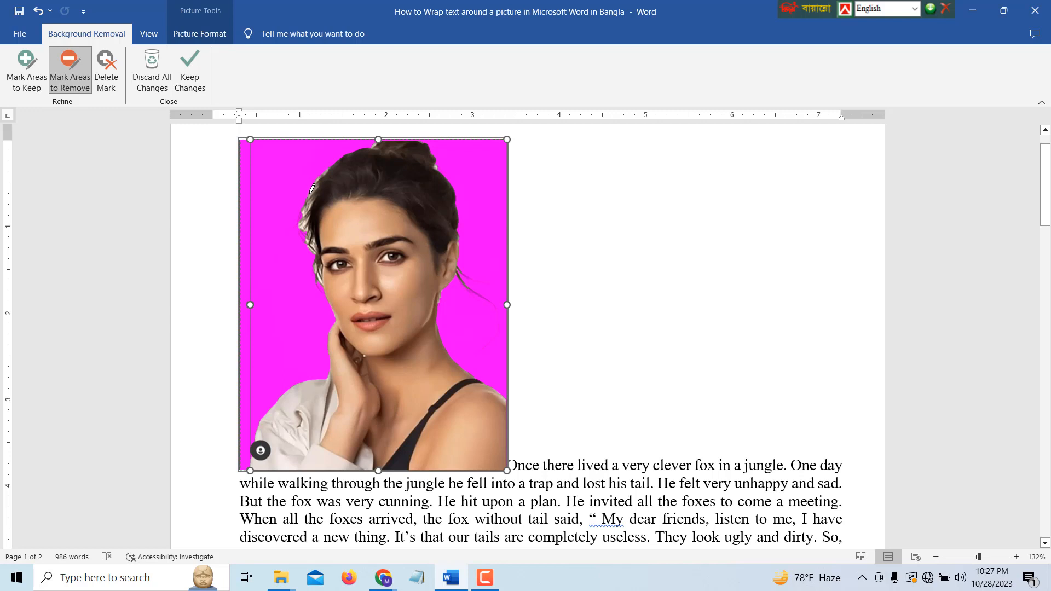
{"action": "left_click_drag", "start_coordinate": [302, 221], "coordinate": [319, 179]}
{"action": "left_click", "coordinate": [319, 273]}
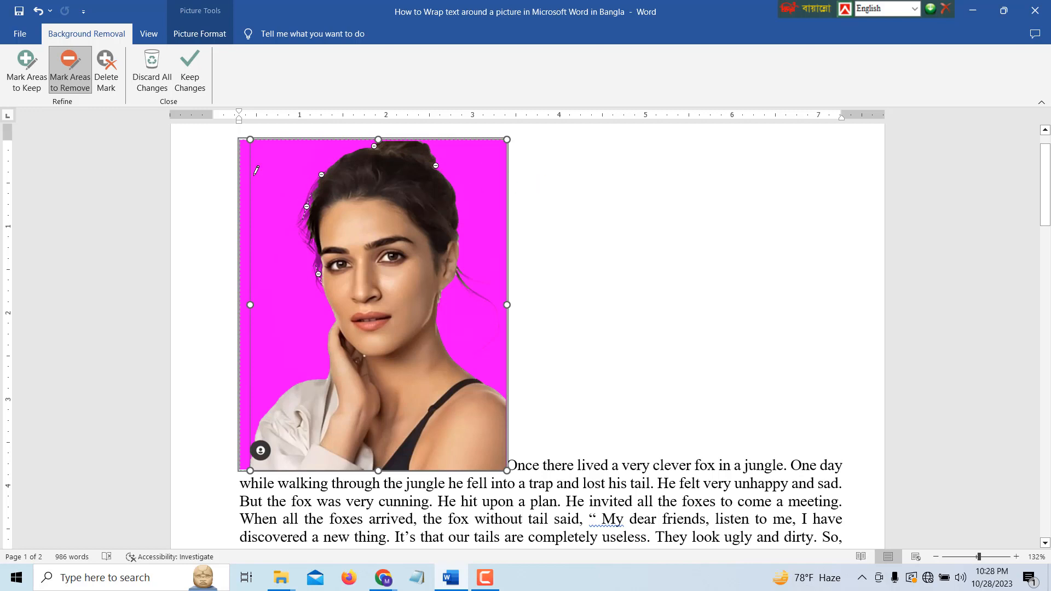
{"action": "left_click", "coordinate": [190, 80]}
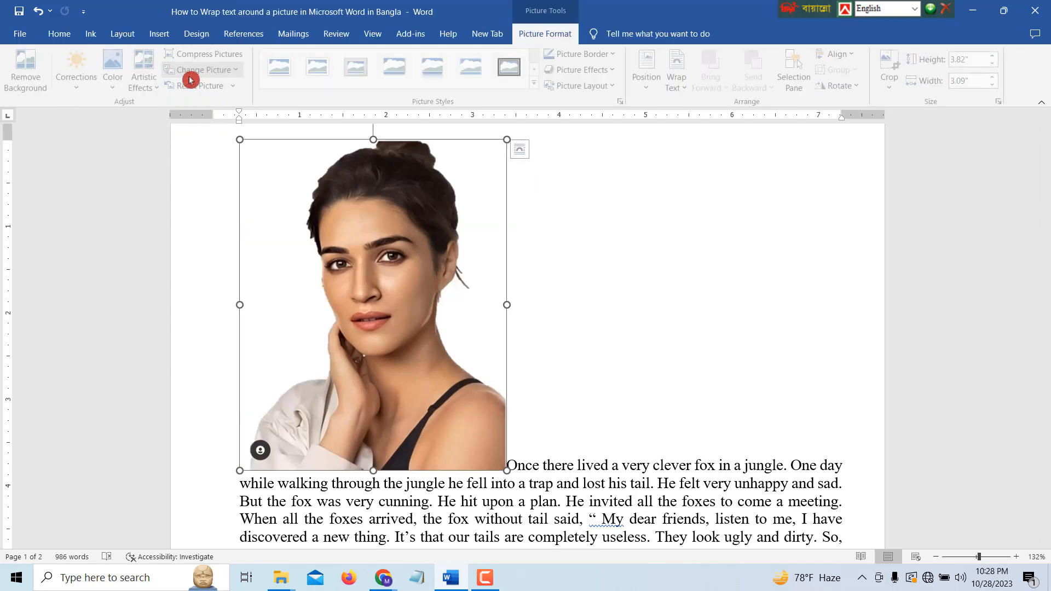
{"action": "scroll", "coordinate": [495, 315], "scroll_direction": "up", "scroll_amount": 2}
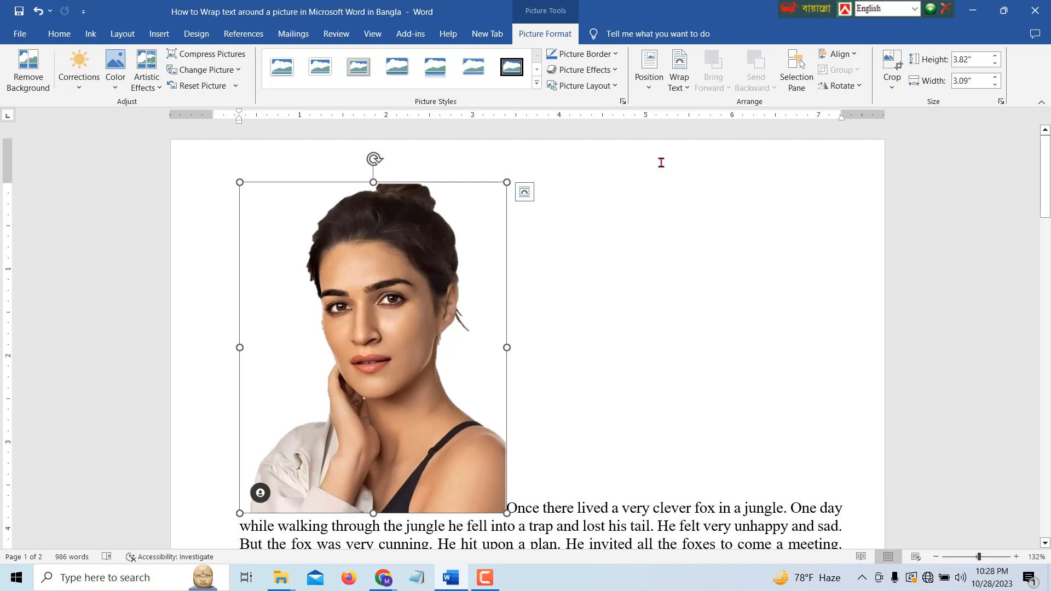
- Set the picture's text wrapping to Tight
{"action": "left_click", "coordinate": [689, 90]}
{"action": "left_click", "coordinate": [542, 35]}
{"action": "left_click", "coordinate": [689, 92]}
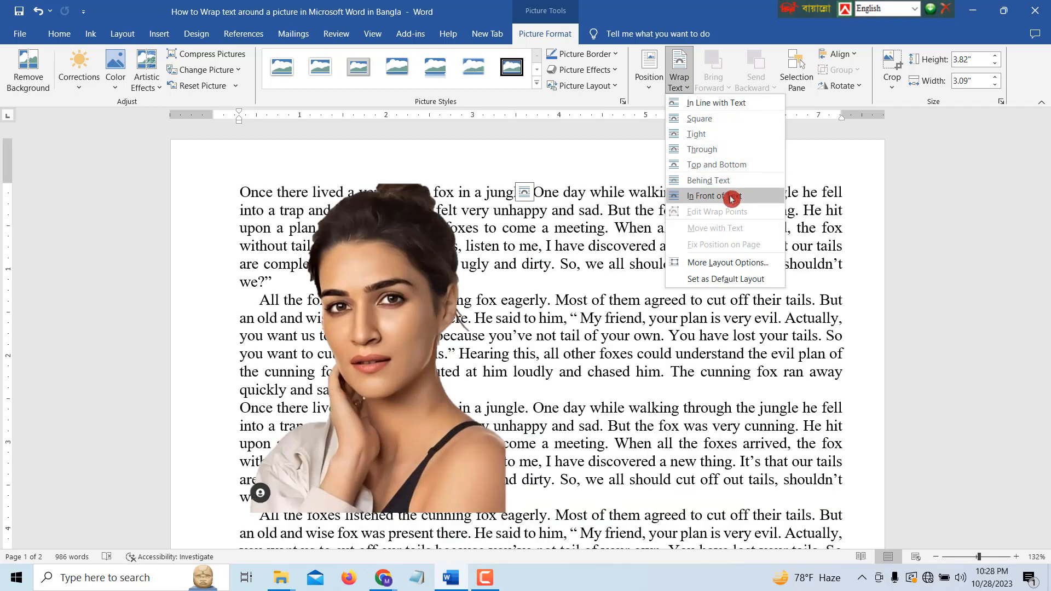
{"action": "left_click", "coordinate": [701, 136]}
{"action": "scroll", "coordinate": [705, 171], "scroll_direction": "down", "scroll_amount": 1}
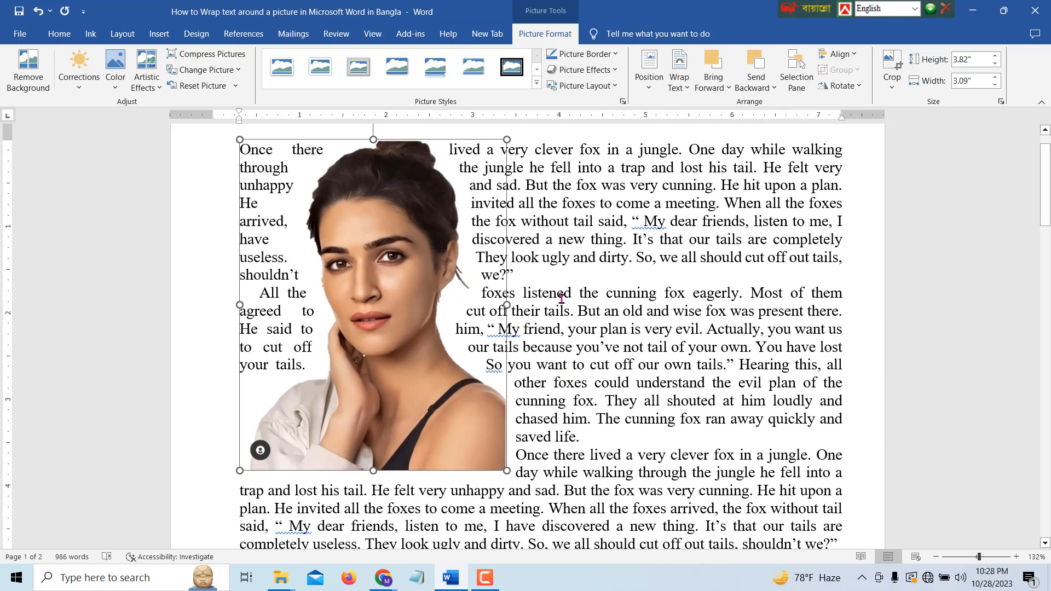
- Move the tightly wrapped picture into the right half of the text, starting at the third line, and deselect it
{"action": "left_click_drag", "start_coordinate": [375, 274], "coordinate": [638, 305]}
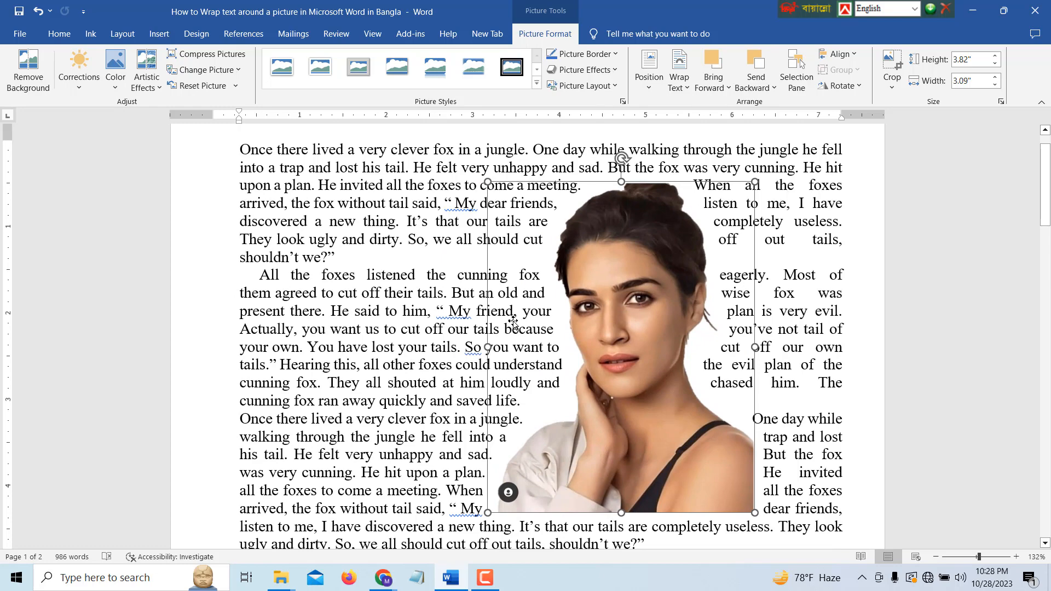
{"action": "scroll", "coordinate": [711, 406], "scroll_direction": "down", "scroll_amount": 1}
{"action": "left_click", "coordinate": [859, 348]}
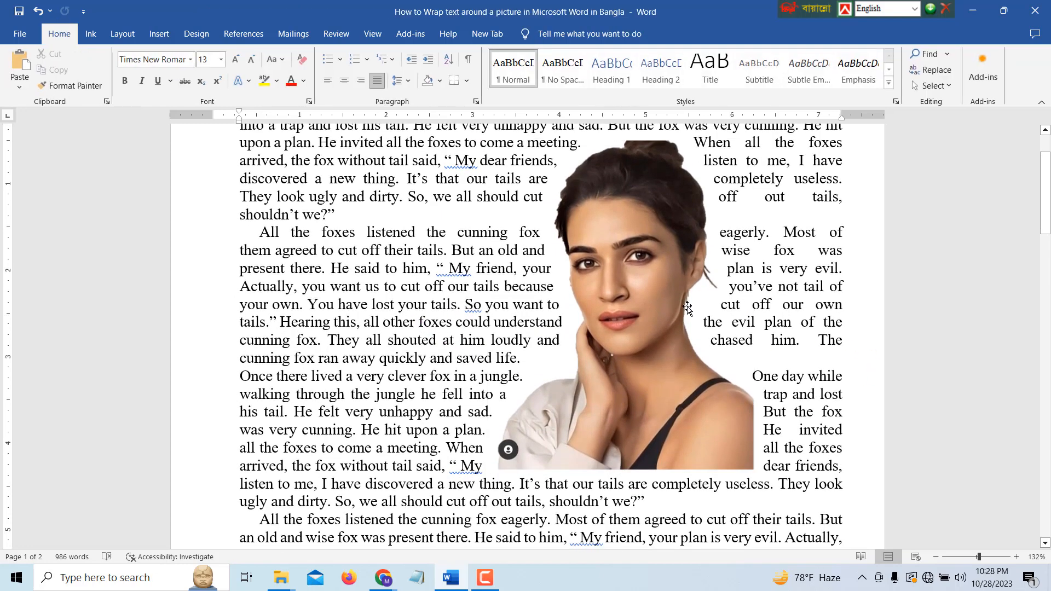
- Try moving the wrapped picture leftward to the middle of the text, then undo the move
{"action": "left_click_drag", "start_coordinate": [663, 296], "coordinate": [575, 308]}
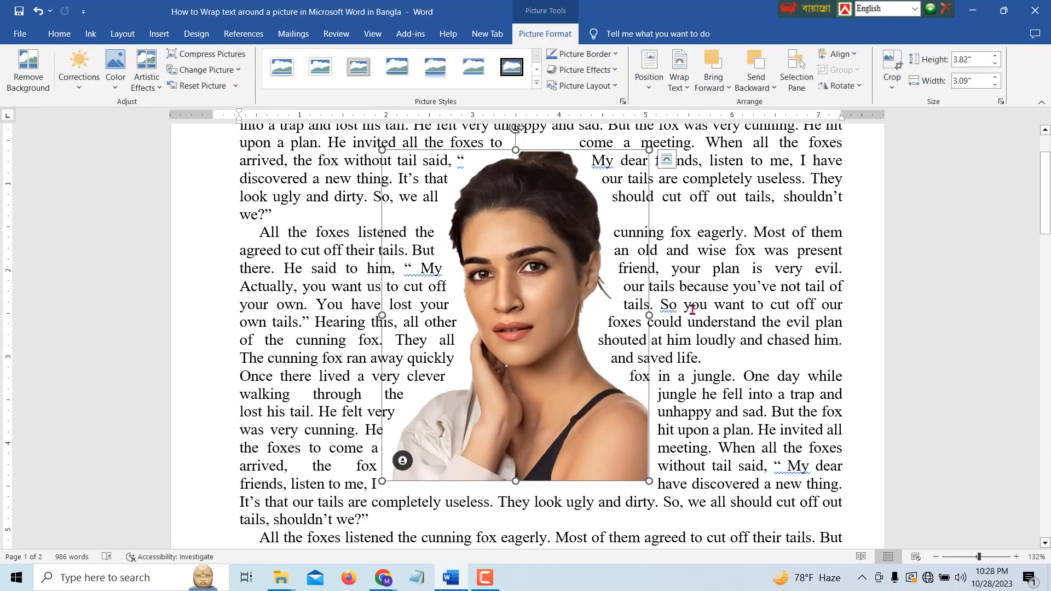
{"action": "scroll", "coordinate": [693, 310], "scroll_direction": "up", "scroll_amount": 1}
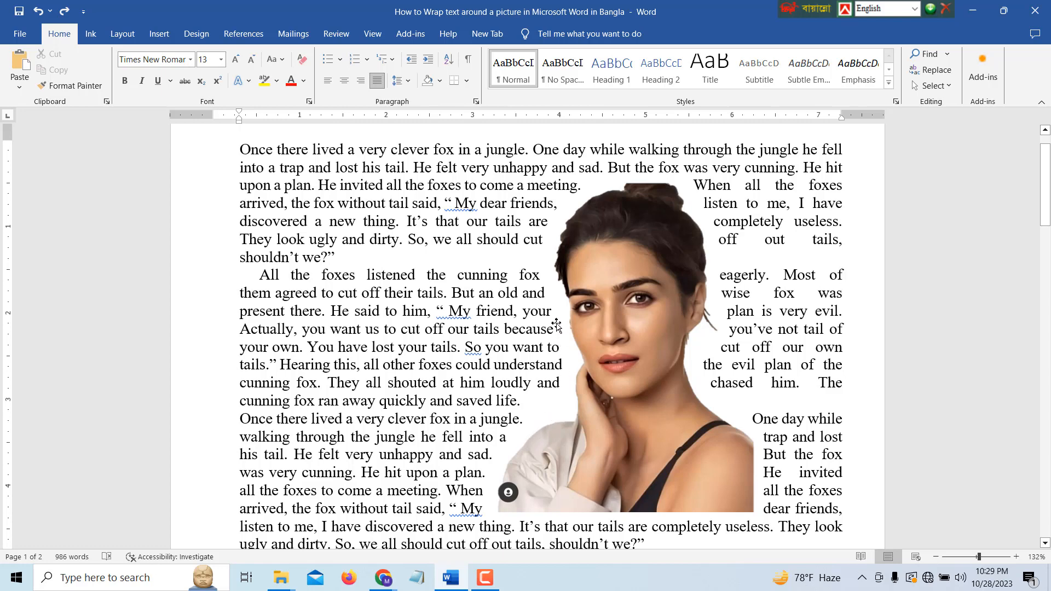
{"action": "double_click", "coordinate": [620, 167]}
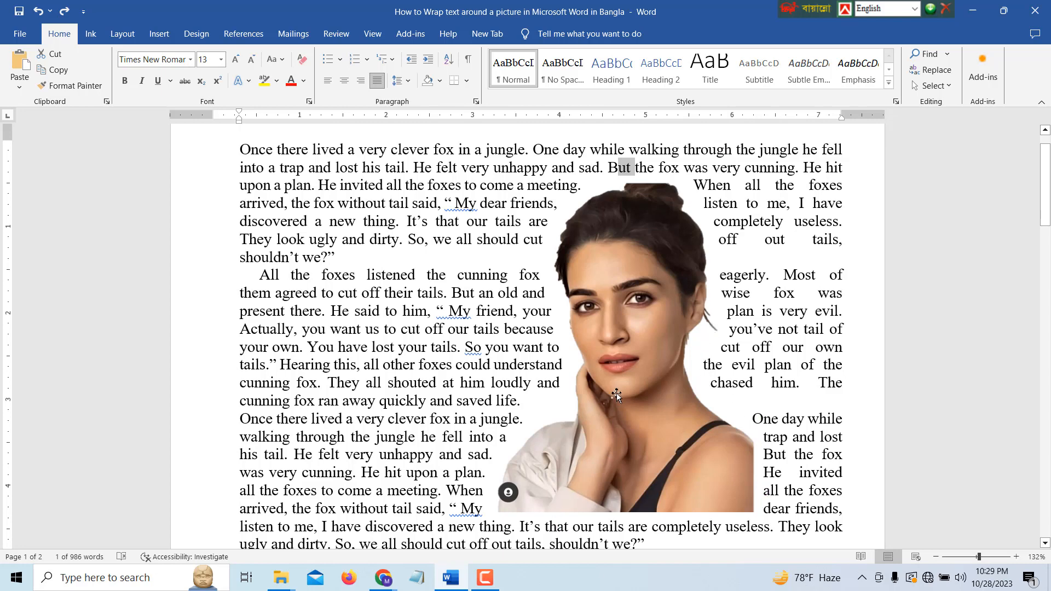
- Edit the picture's wrap points, pulling the boundary outward beside the left cheek and adjusting the point beside the right side of the hair
{"action": "left_click", "coordinate": [629, 287]}
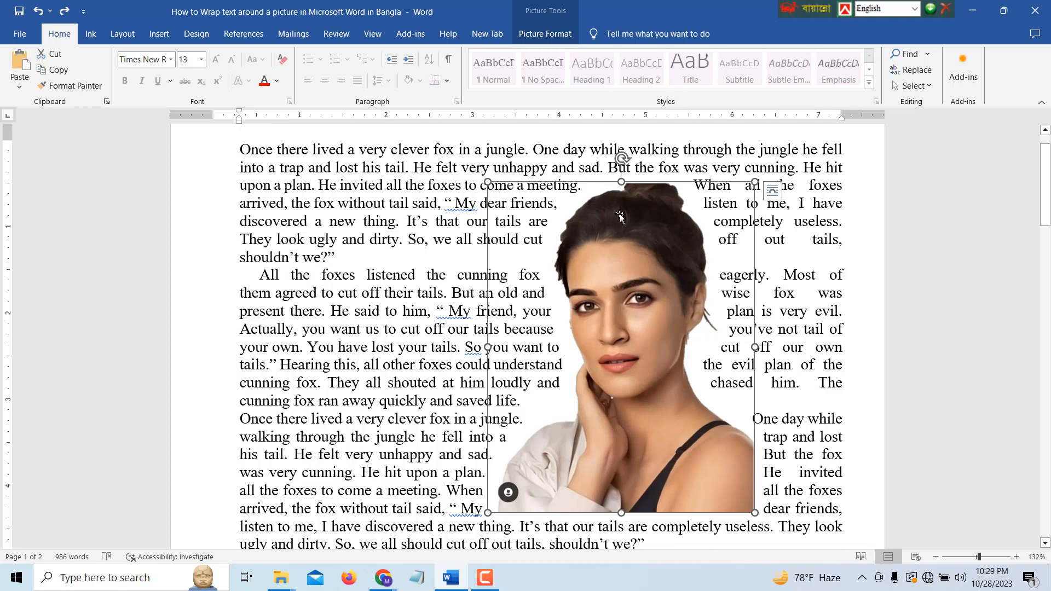
{"action": "left_click", "coordinate": [547, 35]}
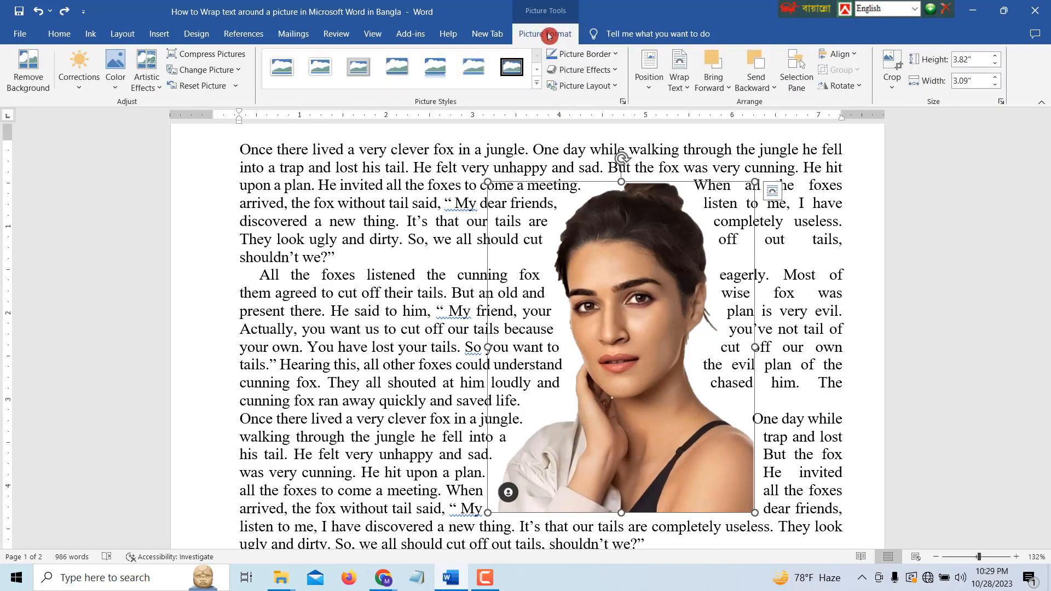
{"action": "left_click", "coordinate": [691, 88]}
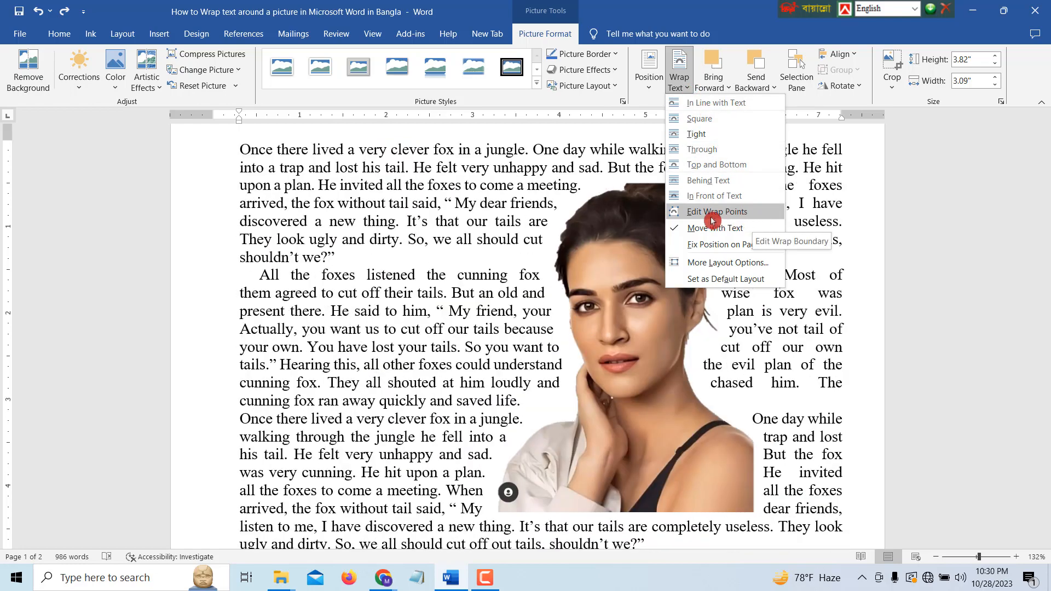
{"action": "left_click", "coordinate": [726, 215]}
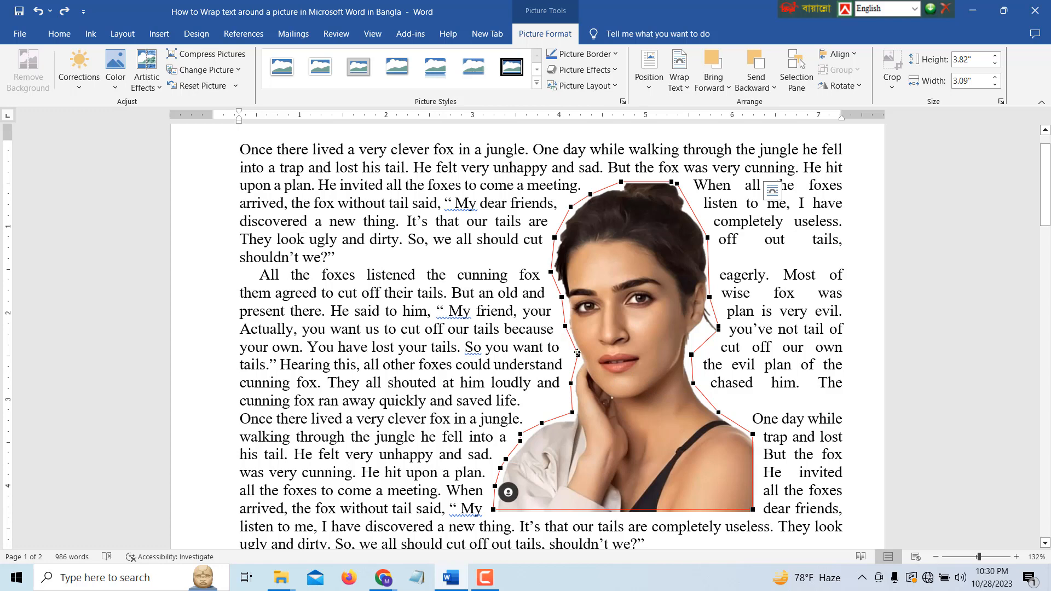
{"action": "left_click_drag", "start_coordinate": [578, 355], "coordinate": [534, 324]}
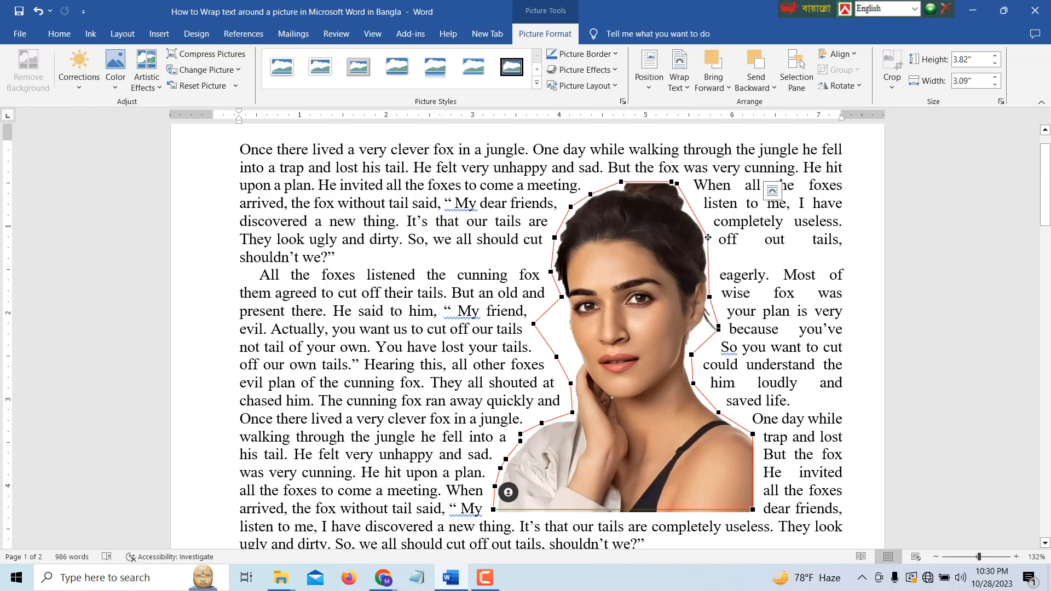
{"action": "left_click_drag", "start_coordinate": [722, 238], "coordinate": [733, 236]}
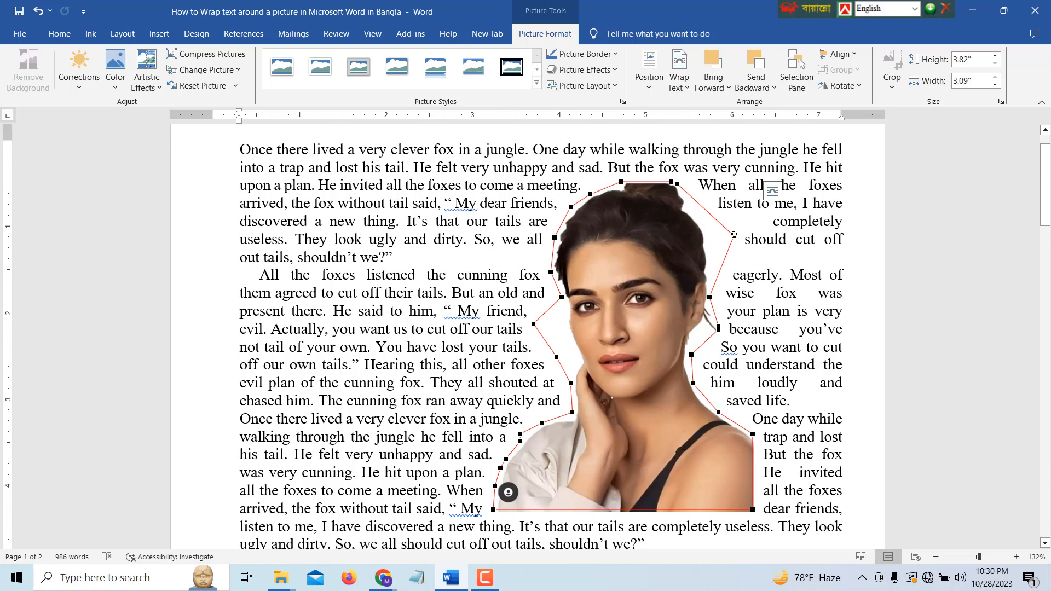
{"action": "left_click_drag", "start_coordinate": [734, 234], "coordinate": [711, 240]}
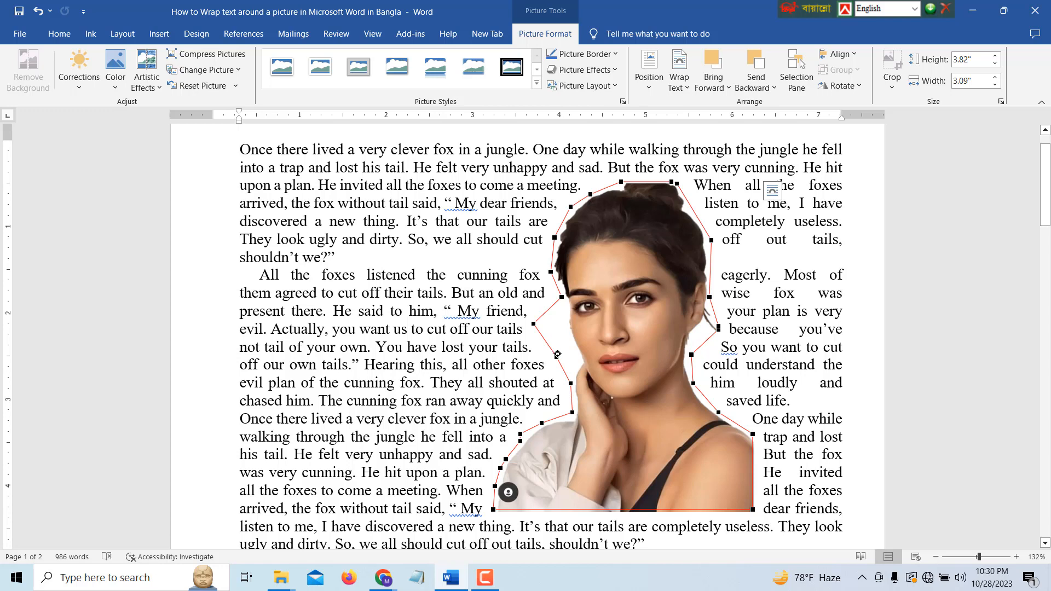
{"action": "left_click_drag", "start_coordinate": [557, 354], "coordinate": [565, 337]}
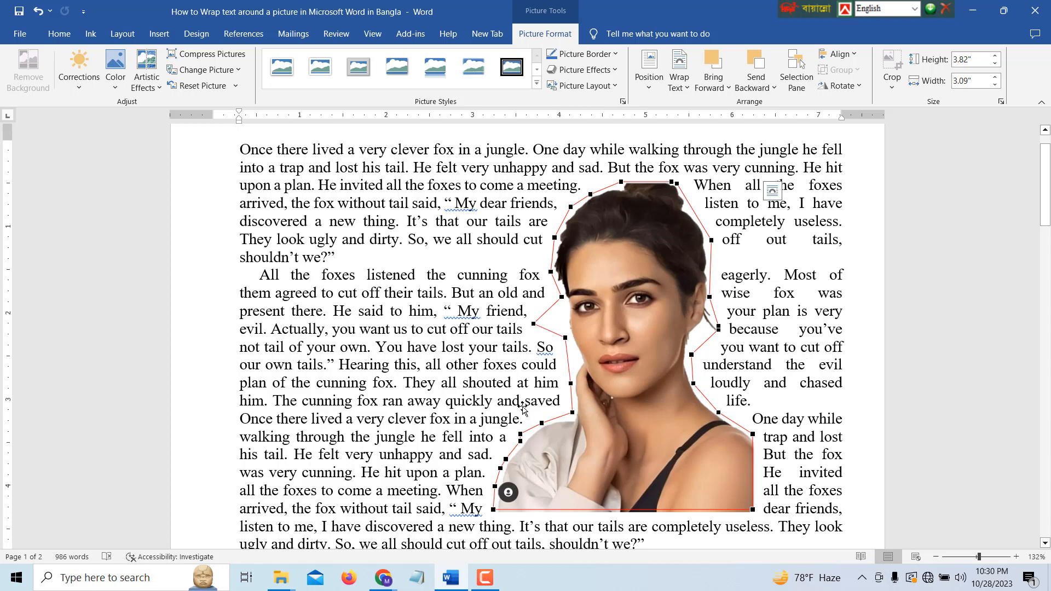
- Move the wrapped picture leftward to the middle of the text, starting at the third line, and deselect it
{"action": "scroll", "coordinate": [523, 406], "scroll_direction": "down", "scroll_amount": 2}
{"action": "scroll", "coordinate": [649, 362], "scroll_direction": "up", "scroll_amount": 3}
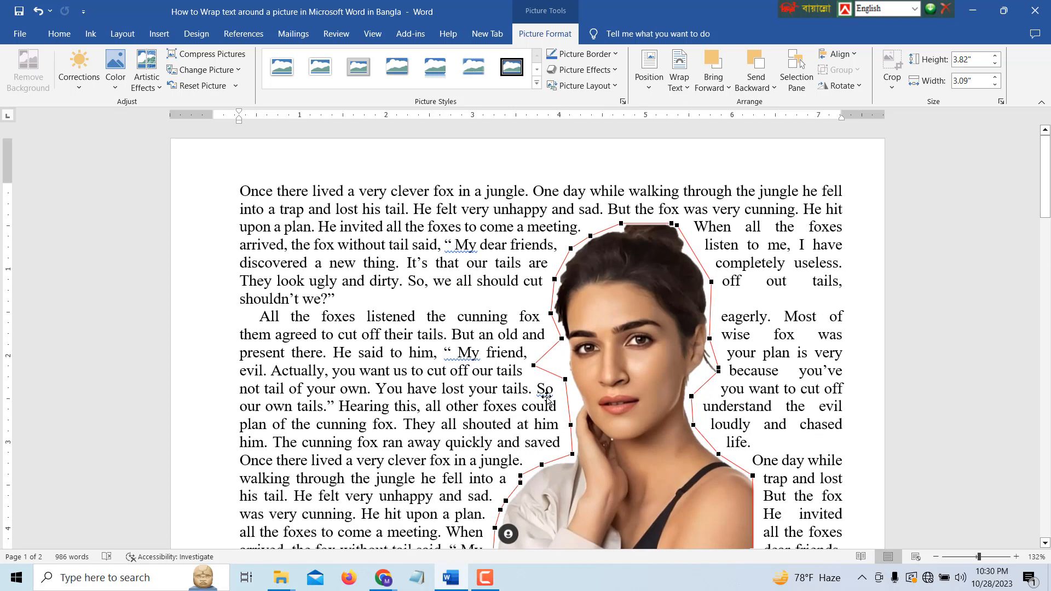
{"action": "left_click_drag", "start_coordinate": [649, 361], "coordinate": [582, 355]}
{"action": "scroll", "coordinate": [585, 353], "scroll_direction": "down", "scroll_amount": 2}
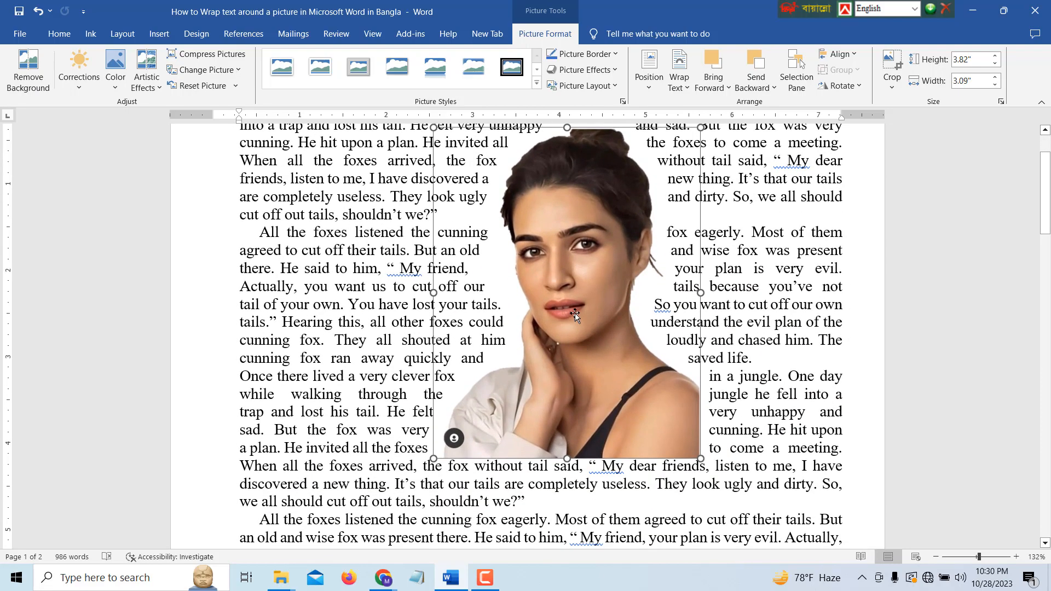
{"action": "left_click_drag", "start_coordinate": [575, 313], "coordinate": [510, 333]}
{"action": "scroll", "coordinate": [511, 333], "scroll_direction": "up", "scroll_amount": 2}
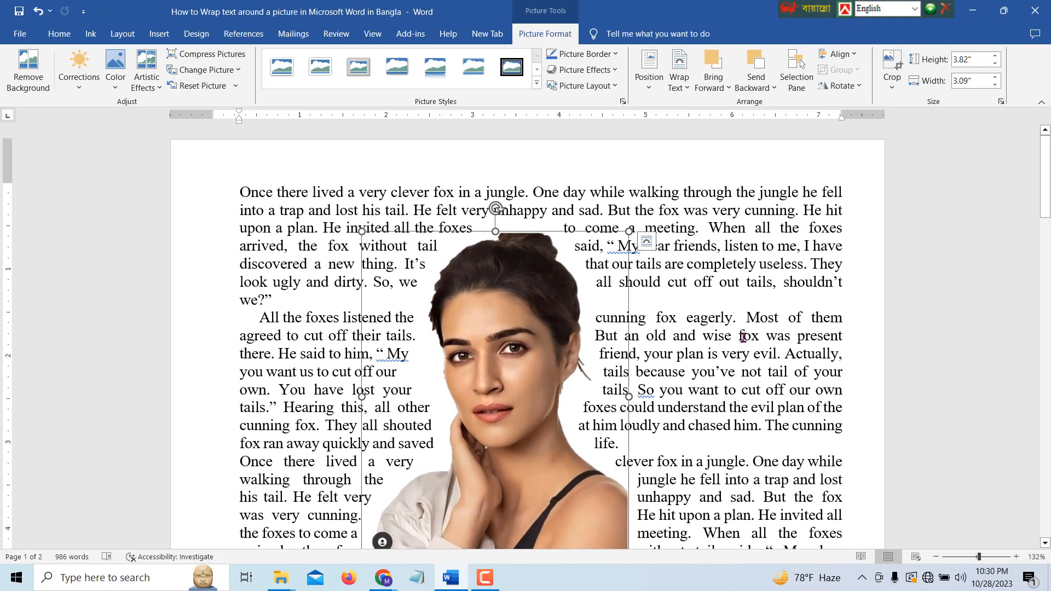
{"action": "left_click", "coordinate": [766, 336]}
{"action": "scroll", "coordinate": [766, 345], "scroll_direction": "down", "scroll_amount": 2}
{"action": "scroll", "coordinate": [766, 343], "scroll_direction": "up", "scroll_amount": 1}
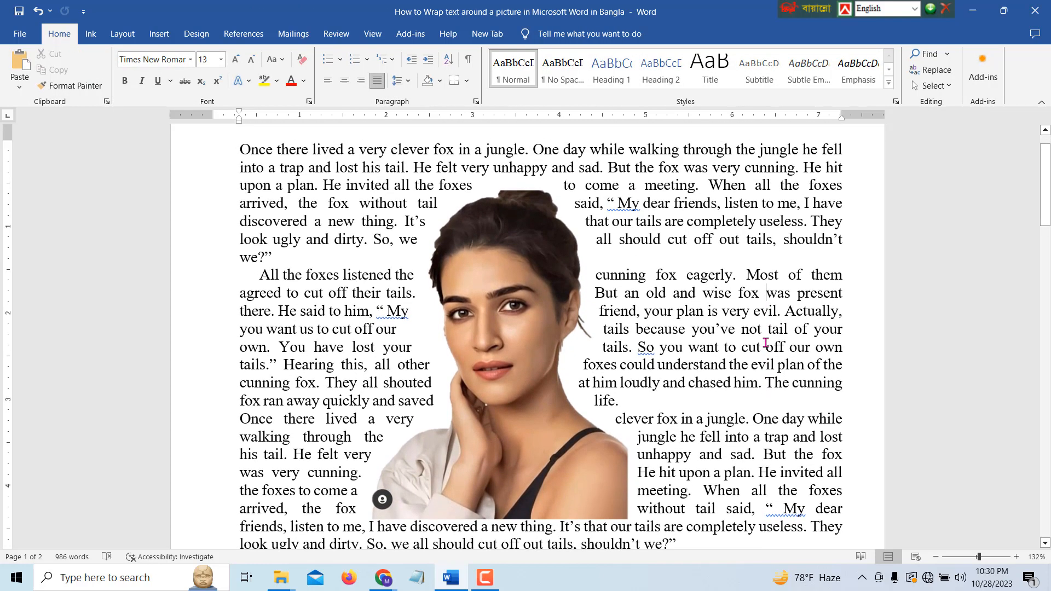